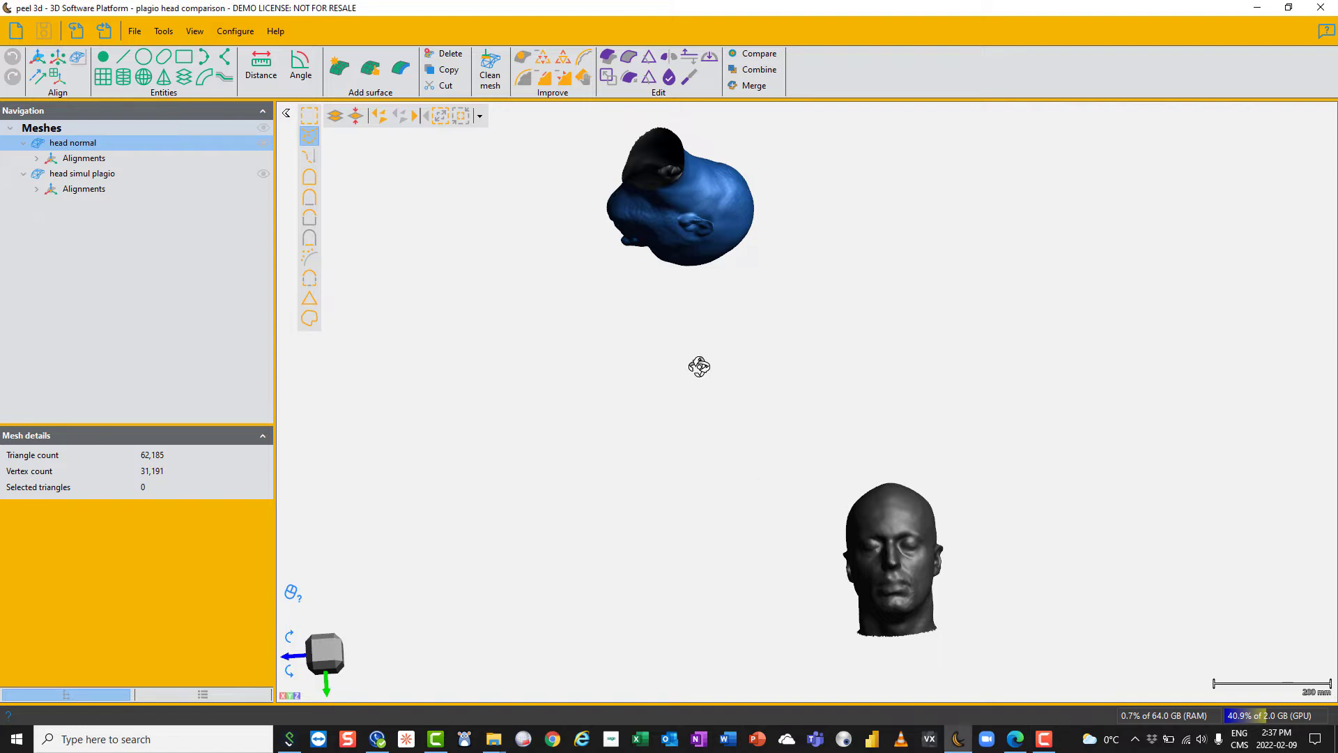
Open Best fit with head simul plagio as Fixed and head normal as Mobile
drag(700, 368, 700, 433)
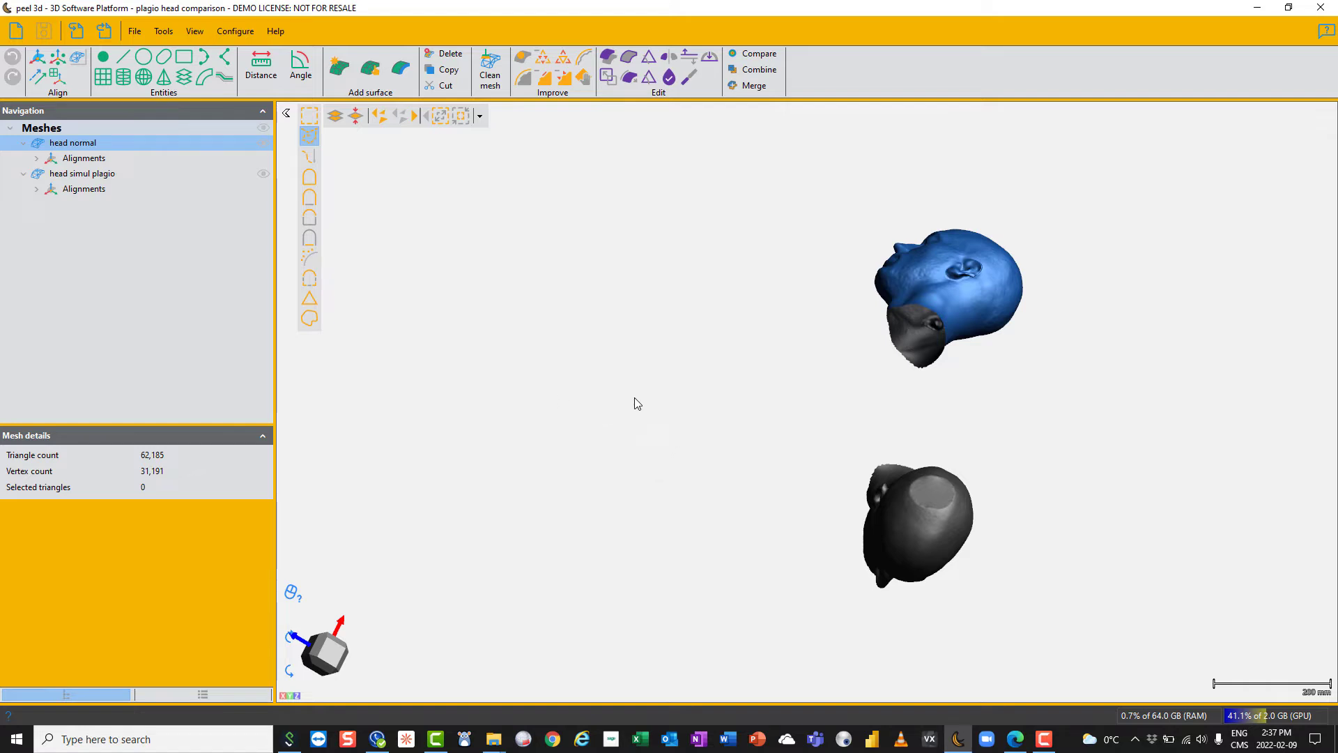
drag(711, 352, 697, 349)
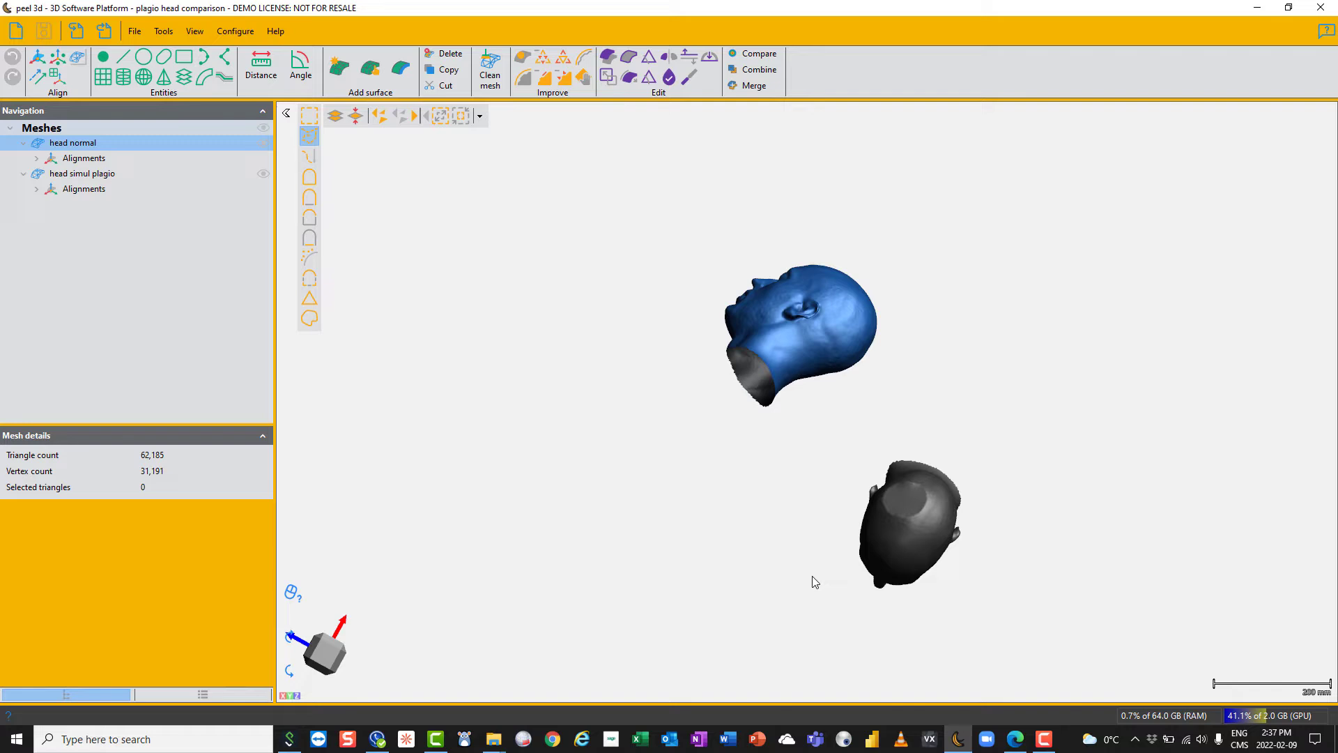
click(78, 59)
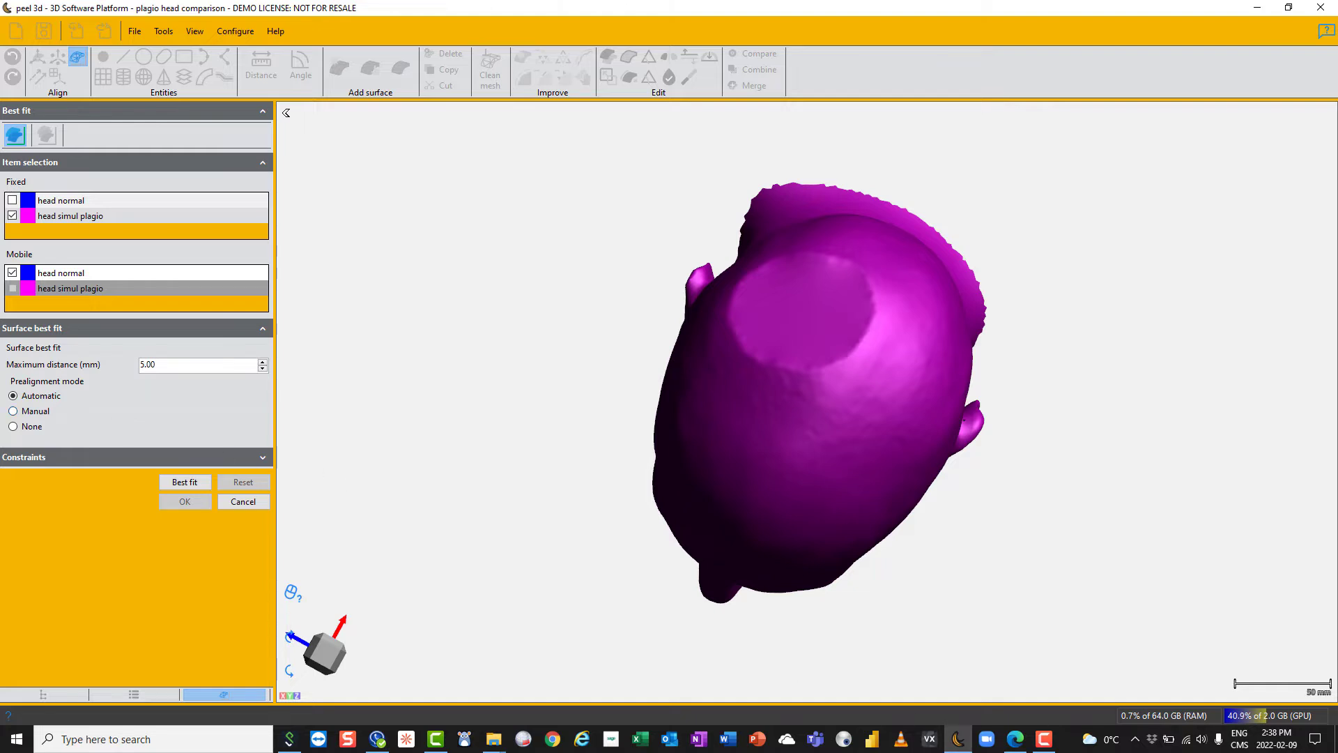
key(F10)
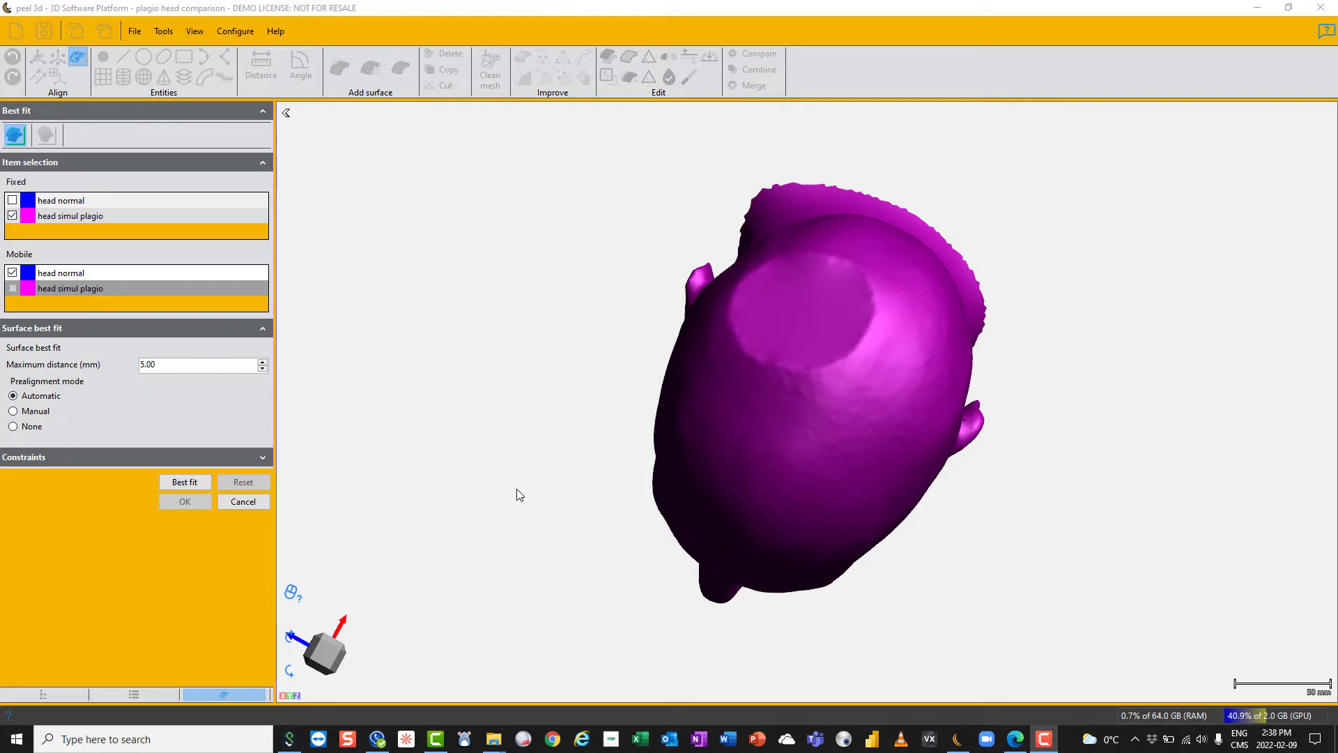
drag(556, 493, 594, 433)
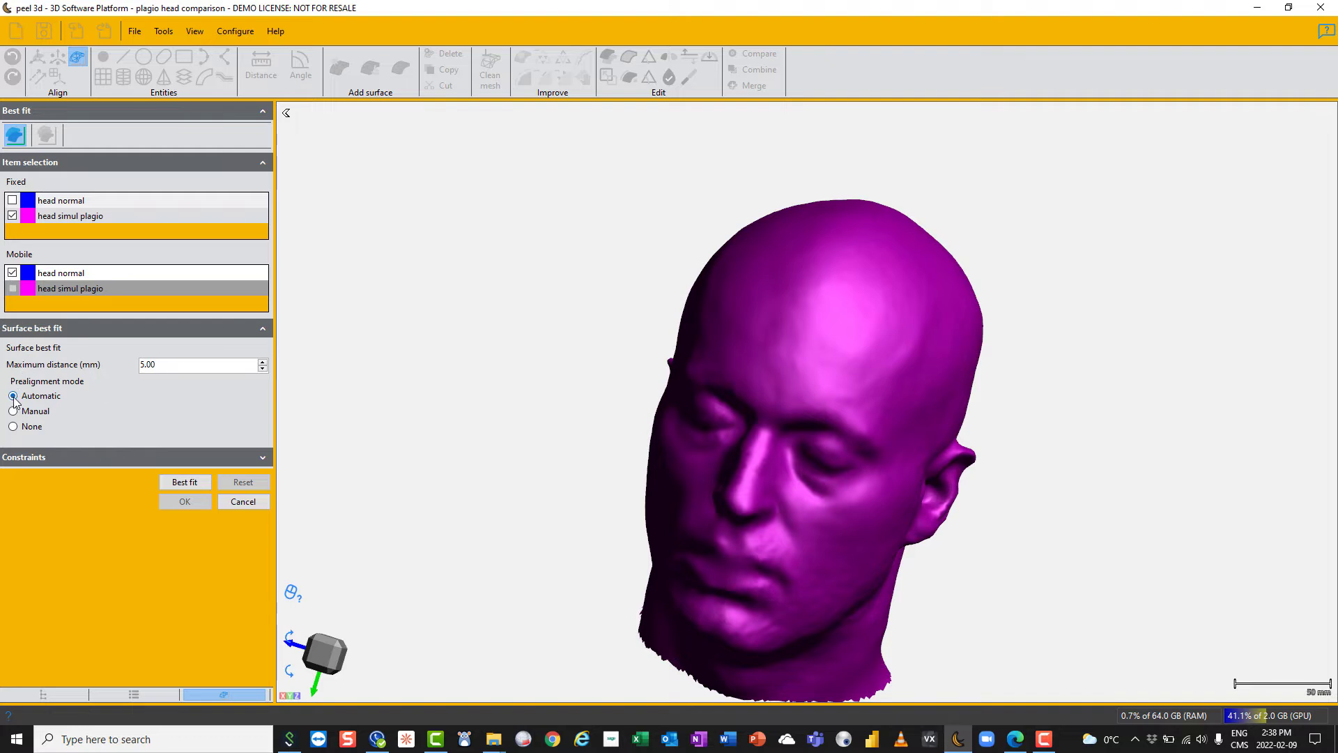
Compute the automatic best fit and orbit the aligned heads to check the result
click(182, 482)
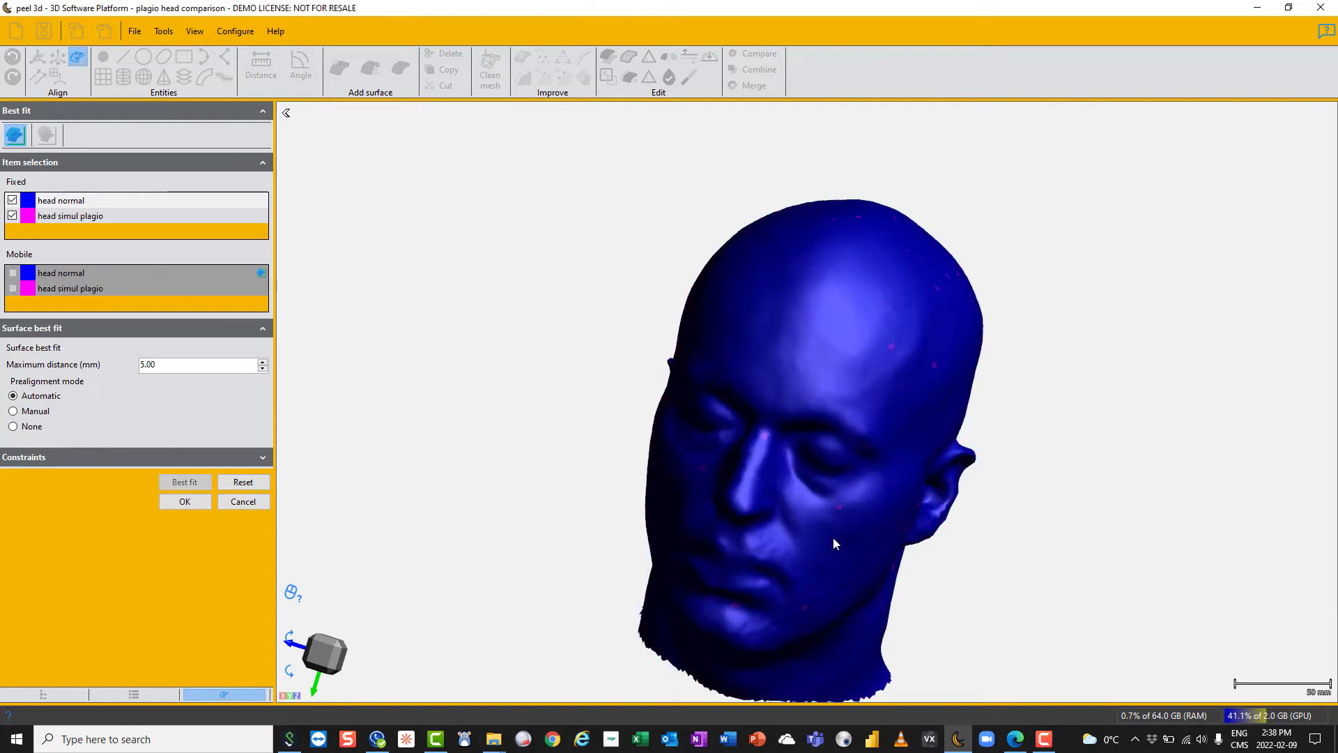
drag(836, 537, 845, 449)
middle_drag(786, 604, 791, 414)
drag(774, 450, 639, 463)
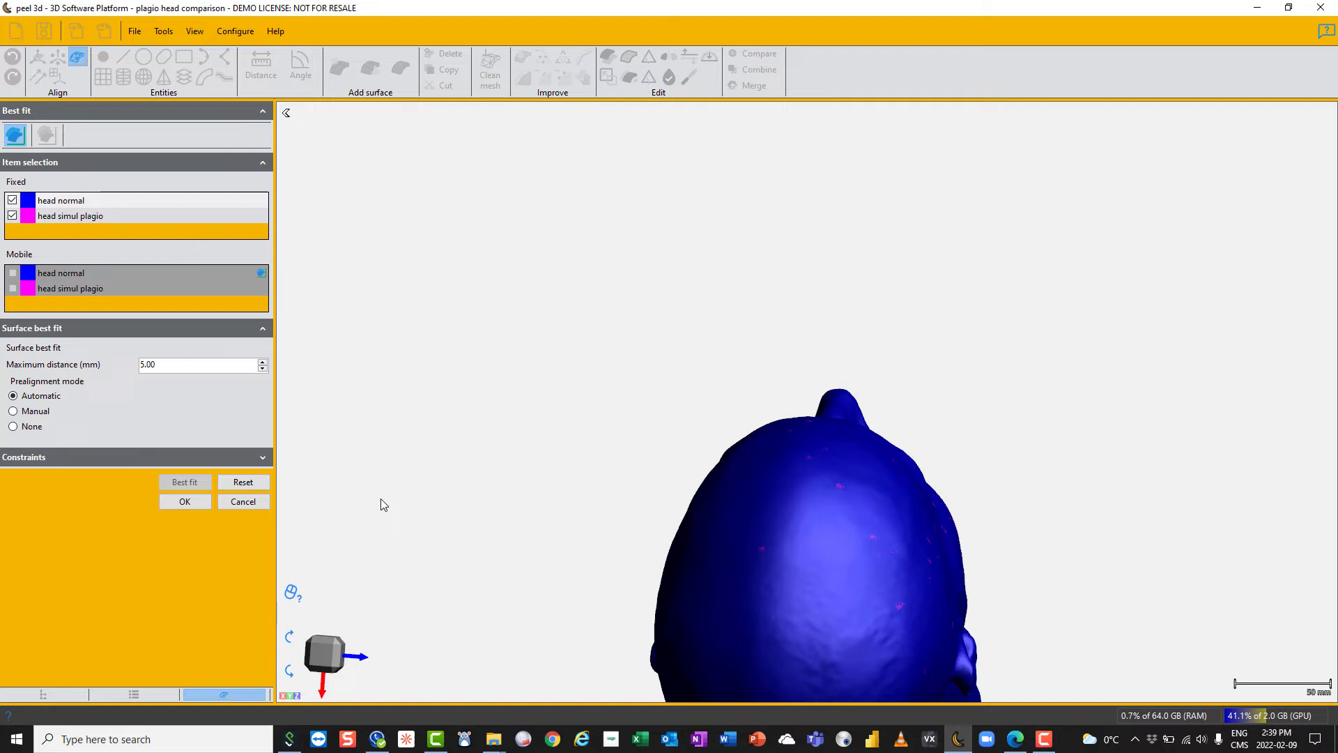
Reset the automatic fit, switch to Manual prealignment, and turn the fixed head to face front
click(237, 486)
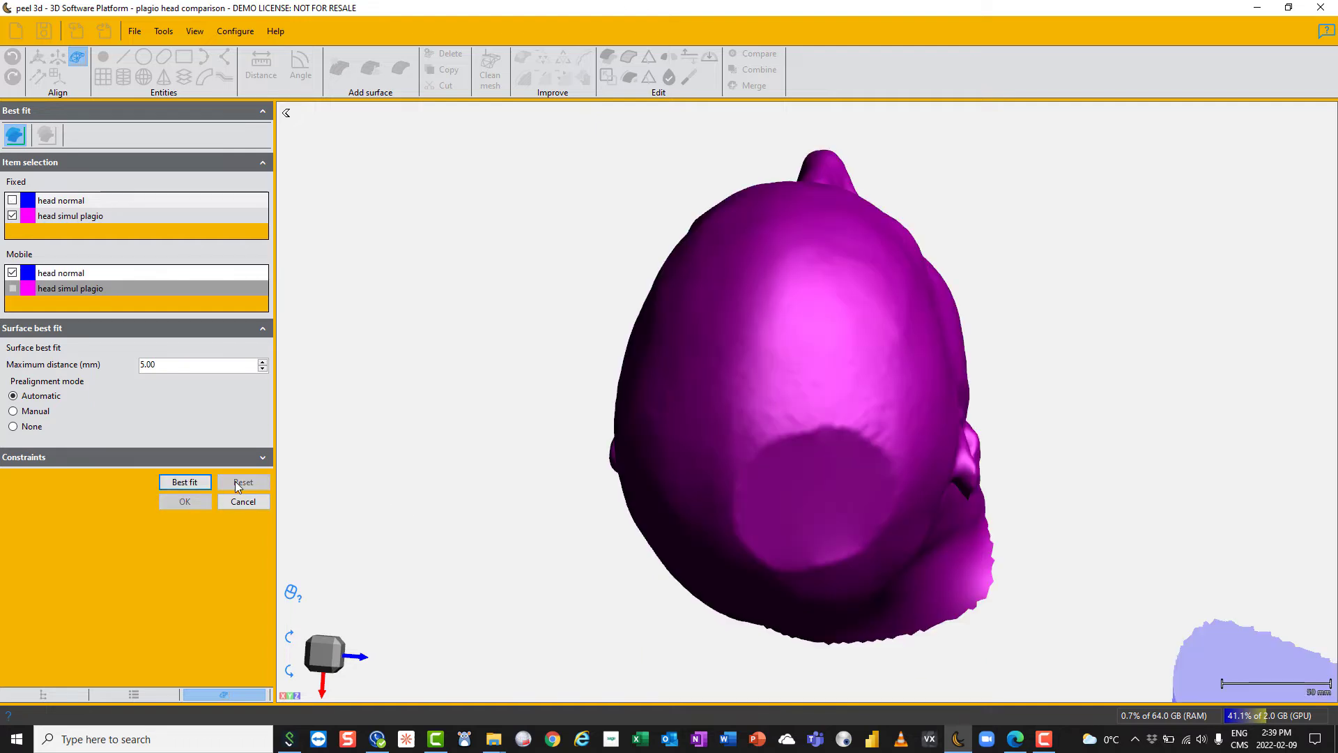
click(12, 413)
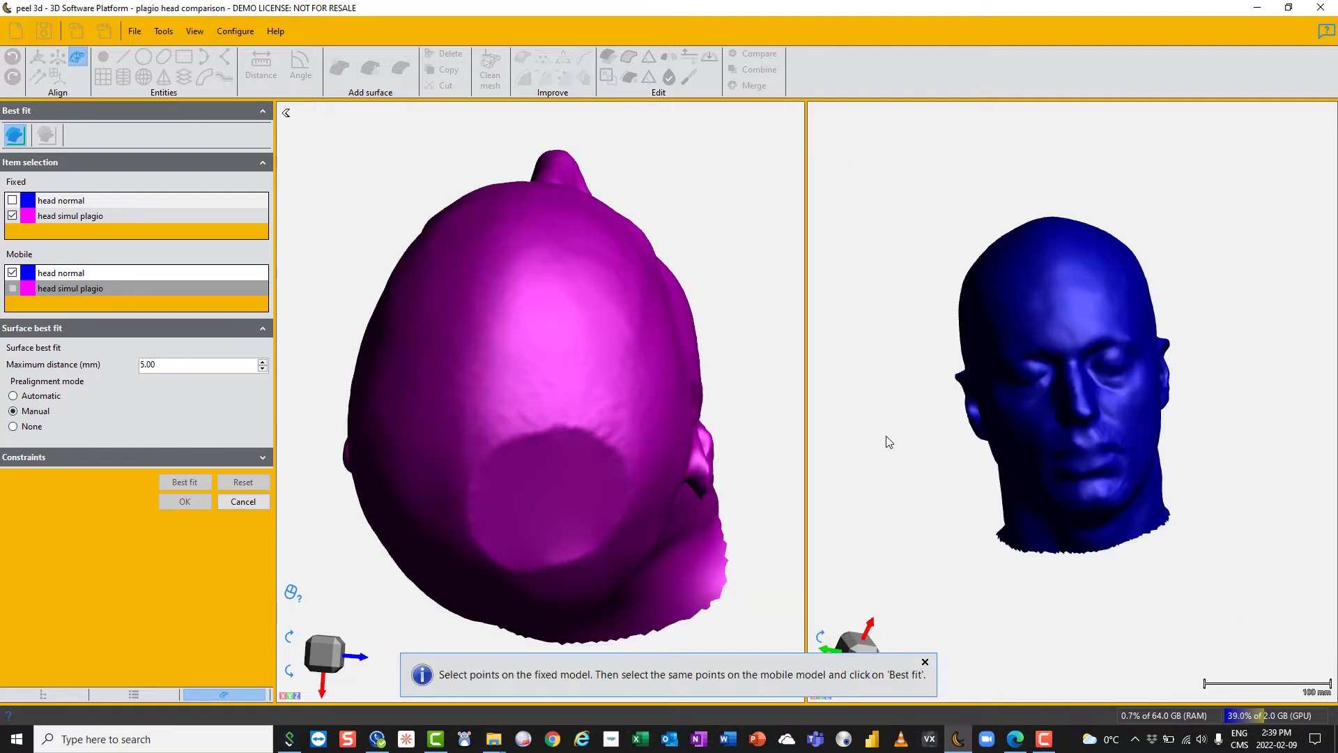
drag(520, 442, 621, 460)
drag(356, 503, 585, 442)
middle_drag(595, 439, 628, 511)
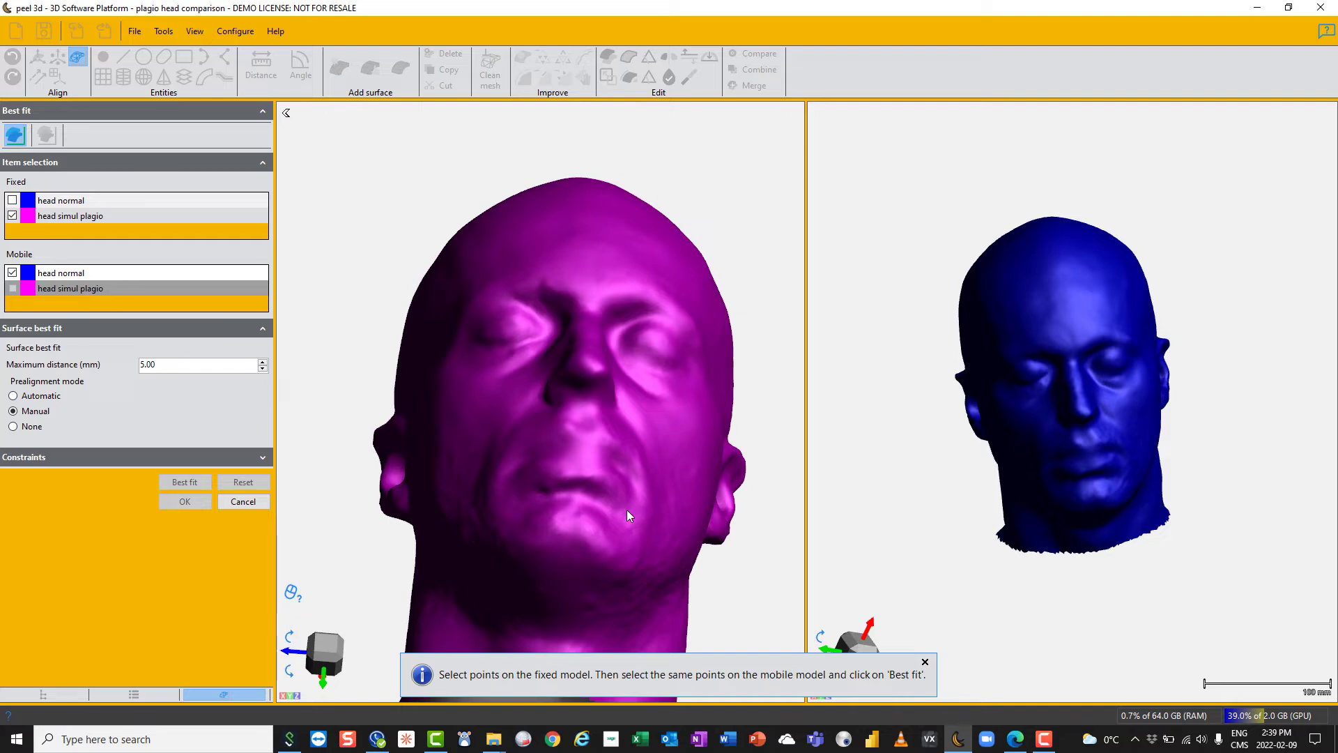
middle_drag(608, 504, 602, 510)
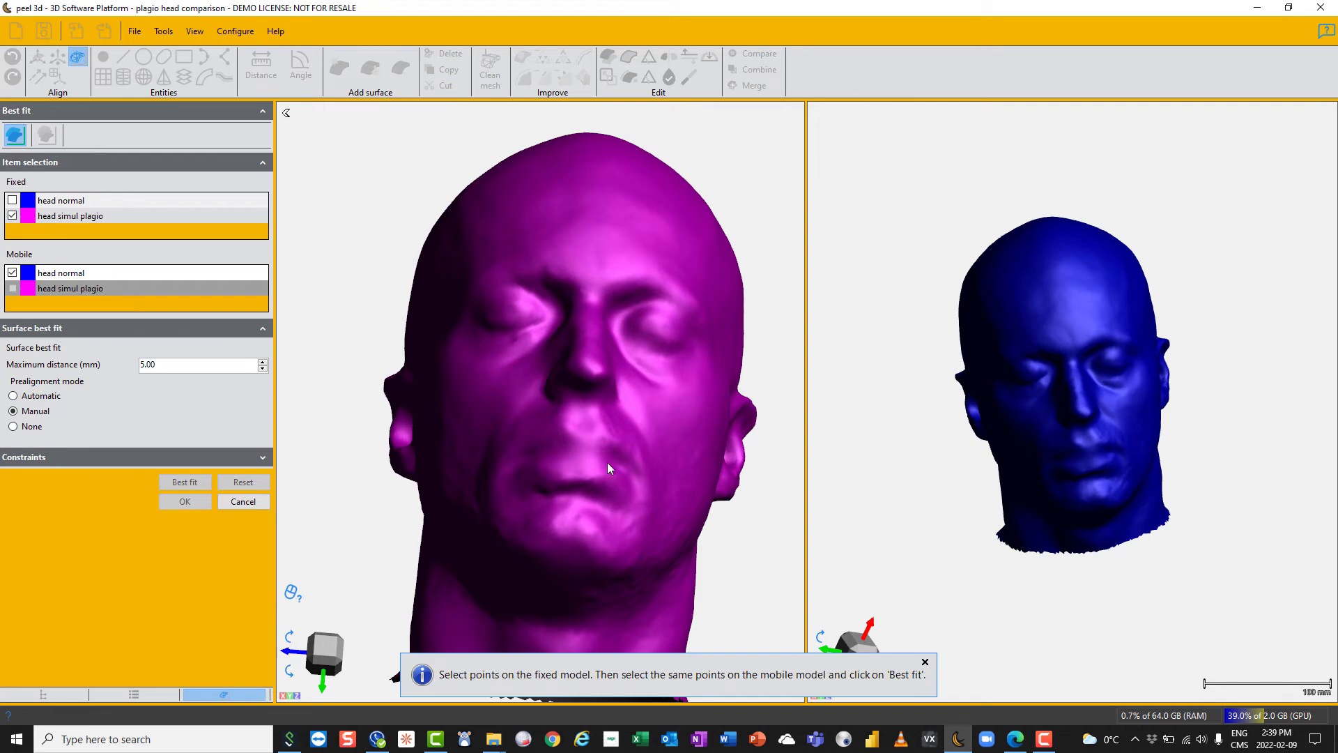
Mark matching points 1–3 on nose, forehead and beside the ear of both heads
click(589, 366)
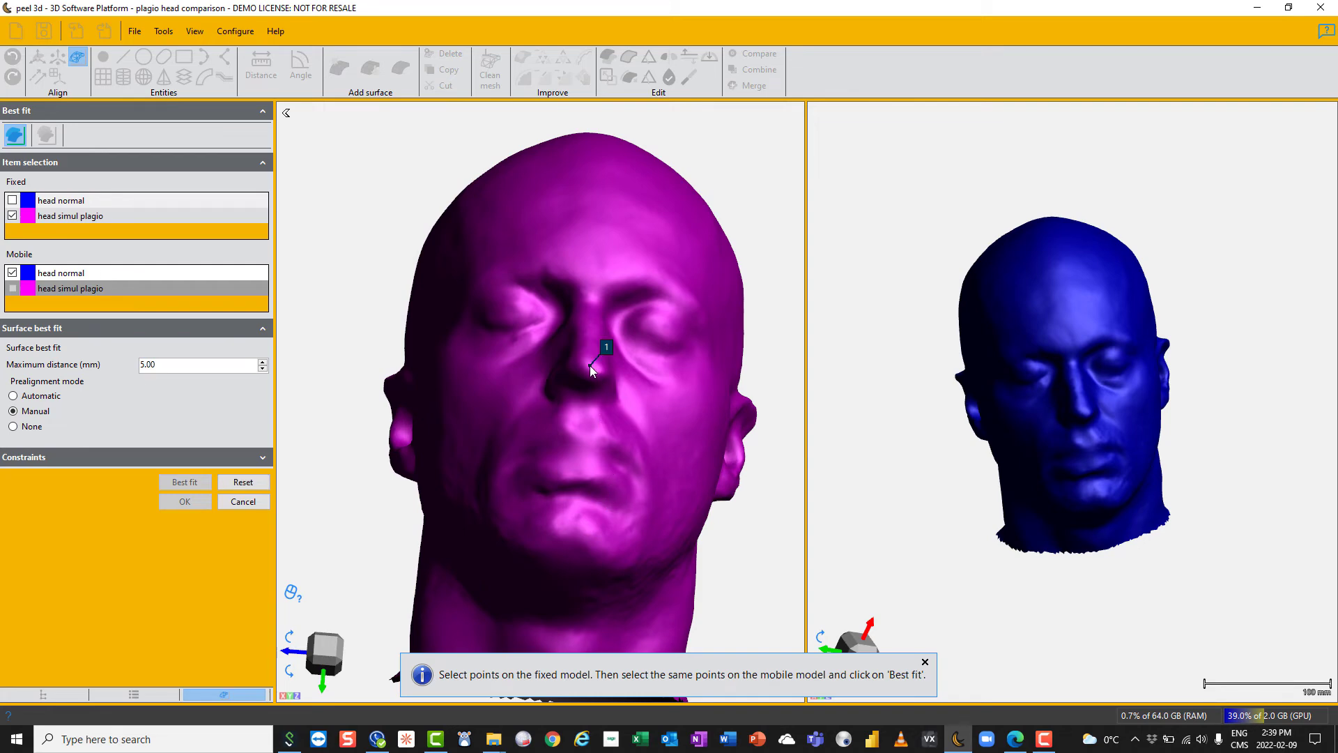
click(1084, 414)
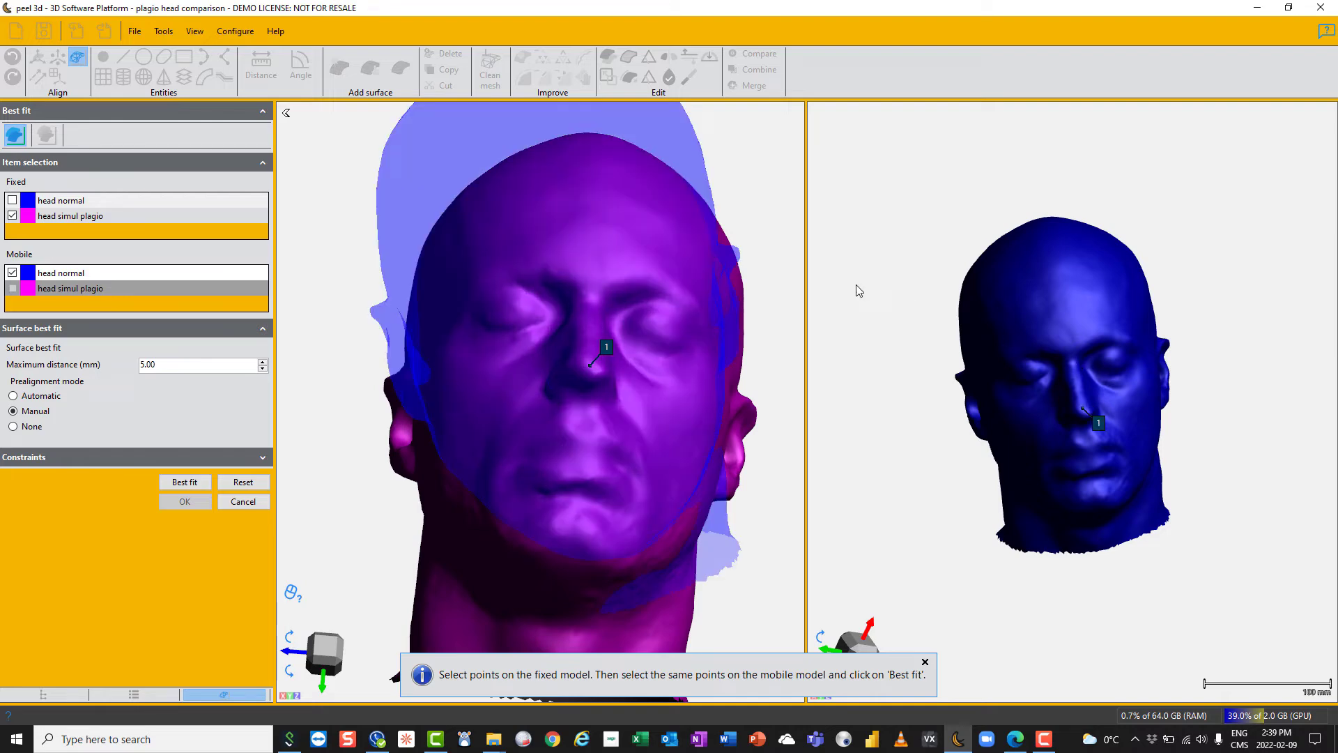
click(603, 260)
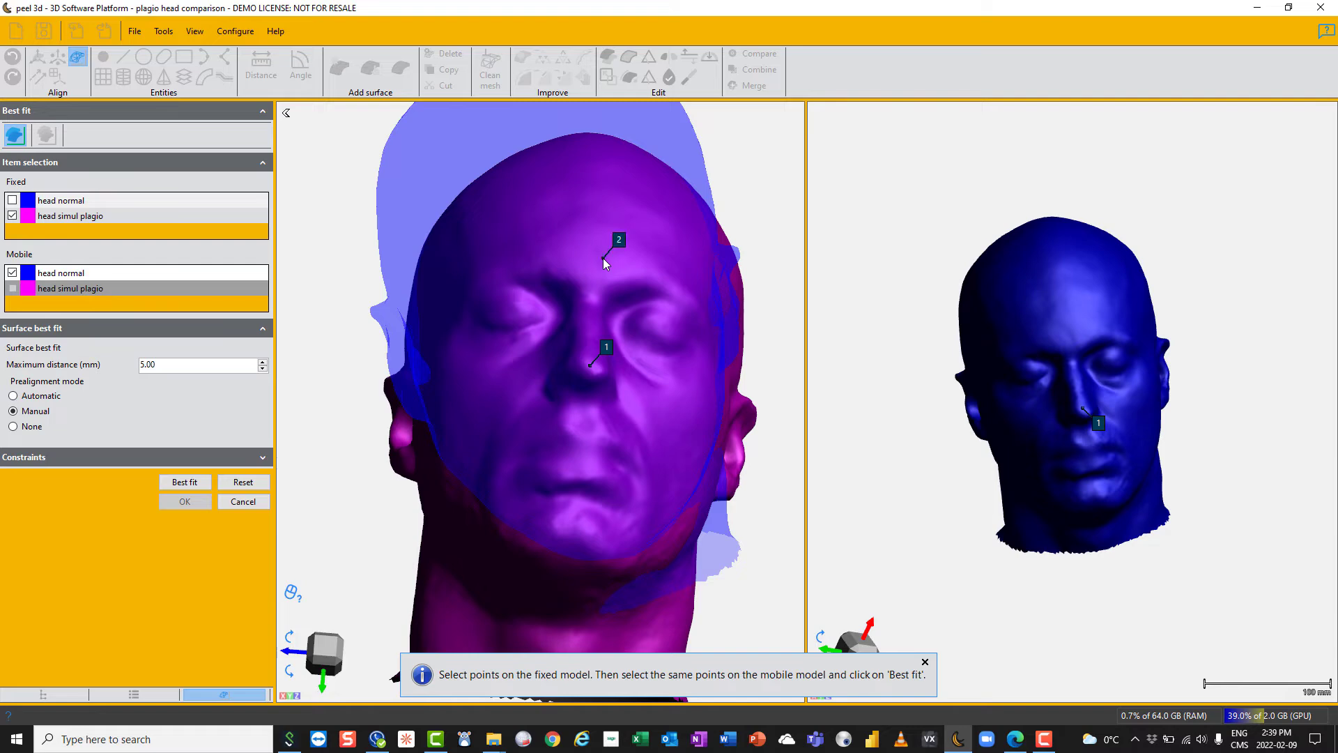
click(1071, 325)
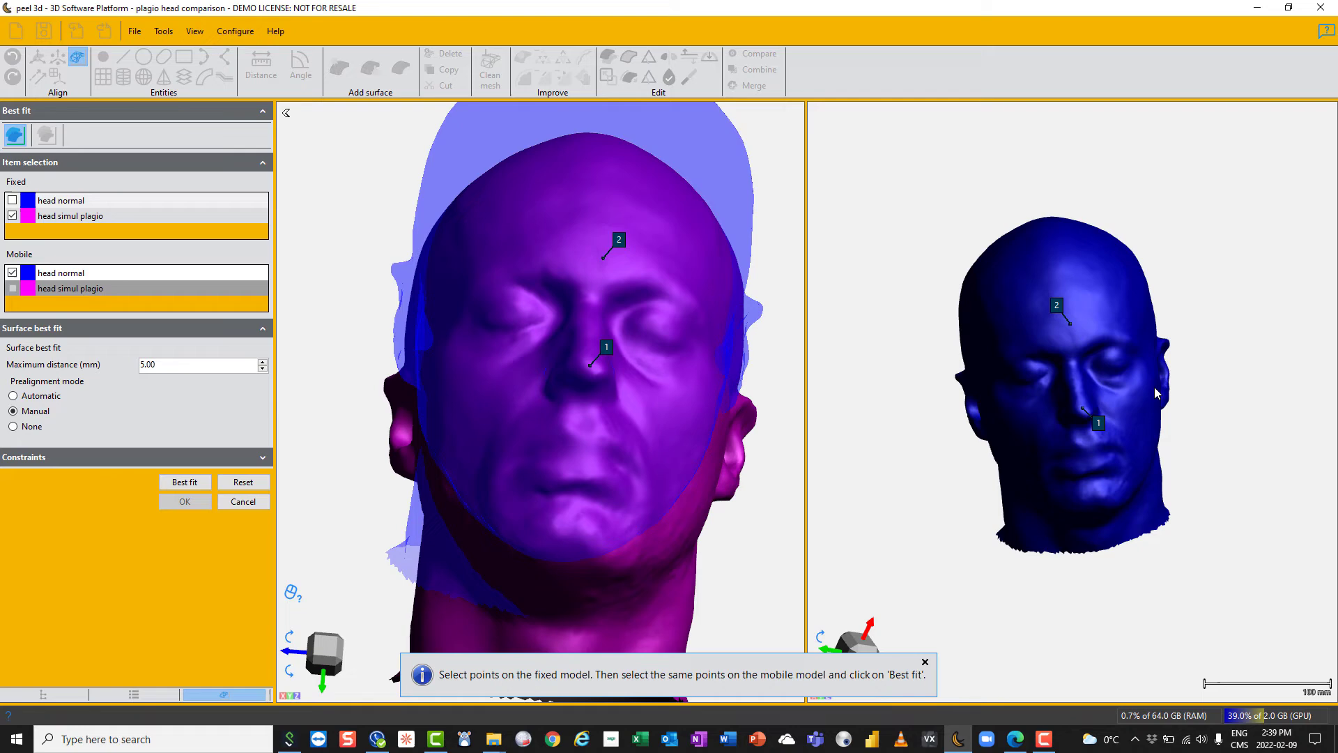
drag(1159, 382, 1110, 388)
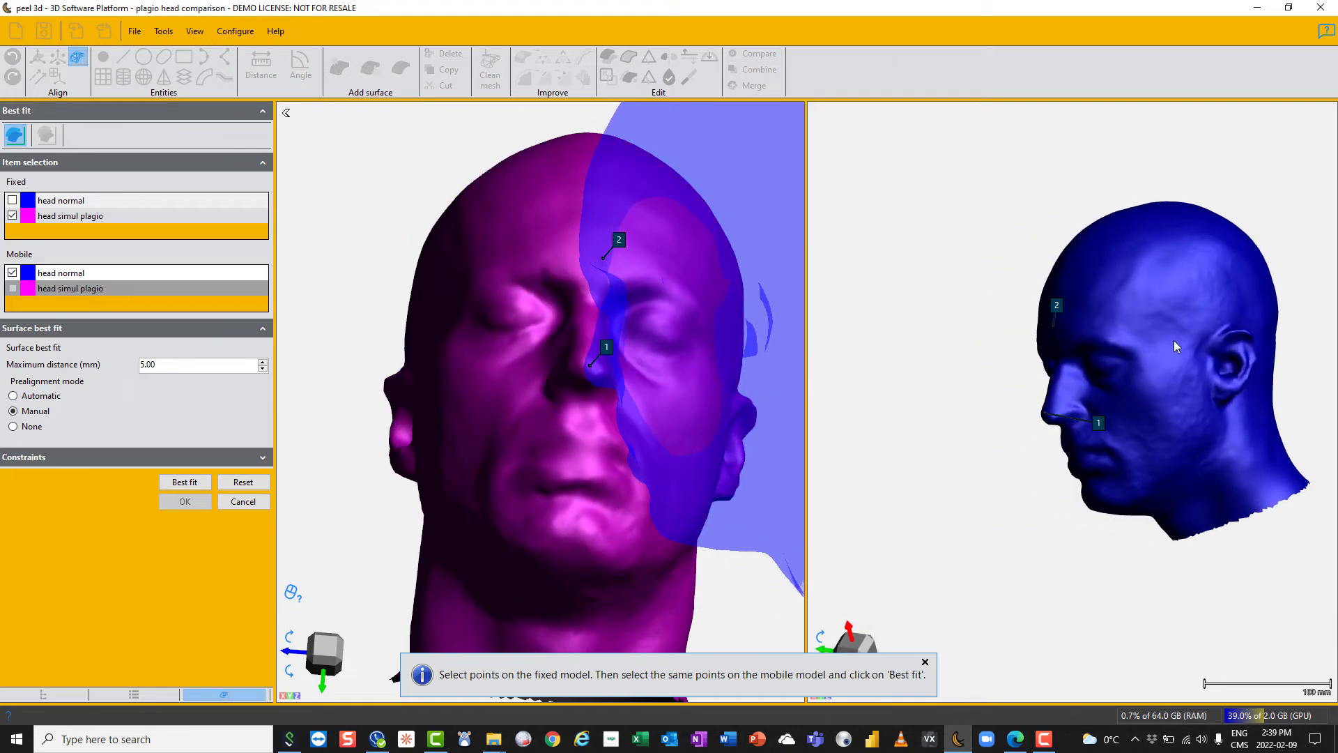
drag(697, 427, 725, 416)
middle_drag(720, 406, 649, 426)
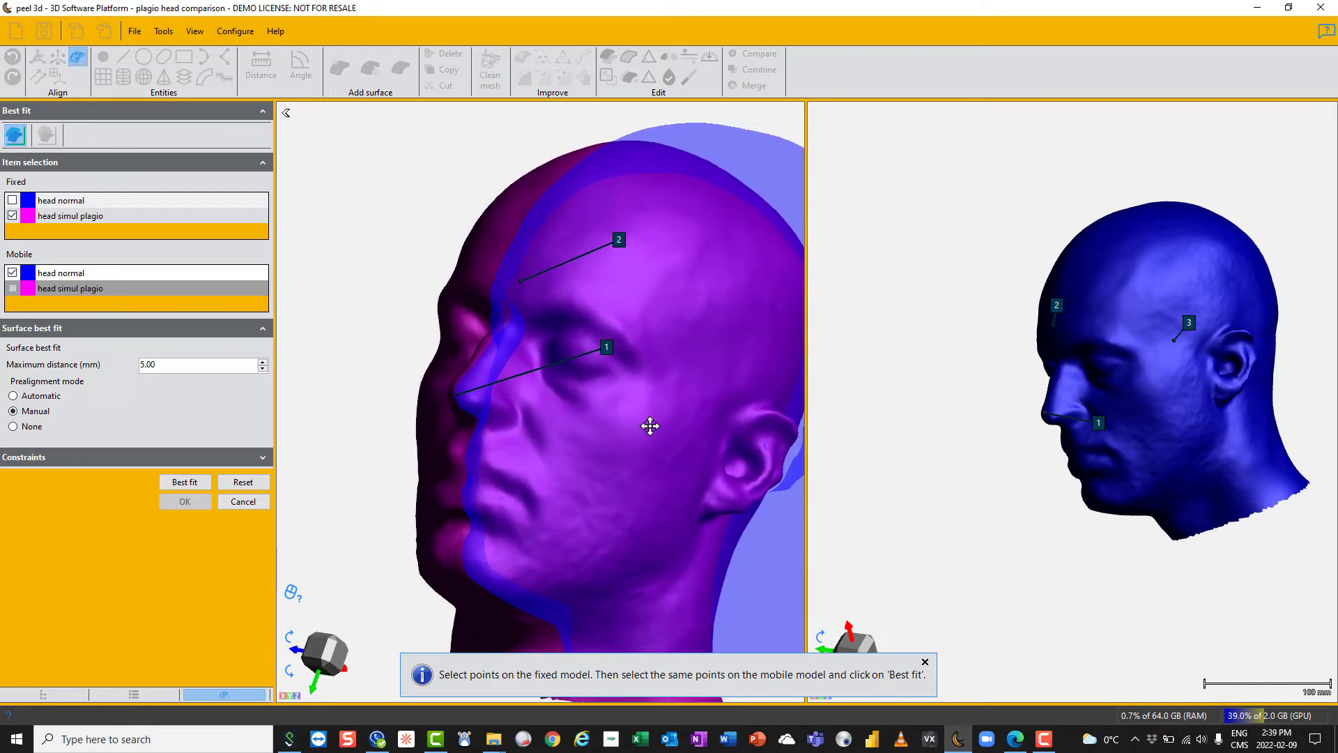
click(693, 368)
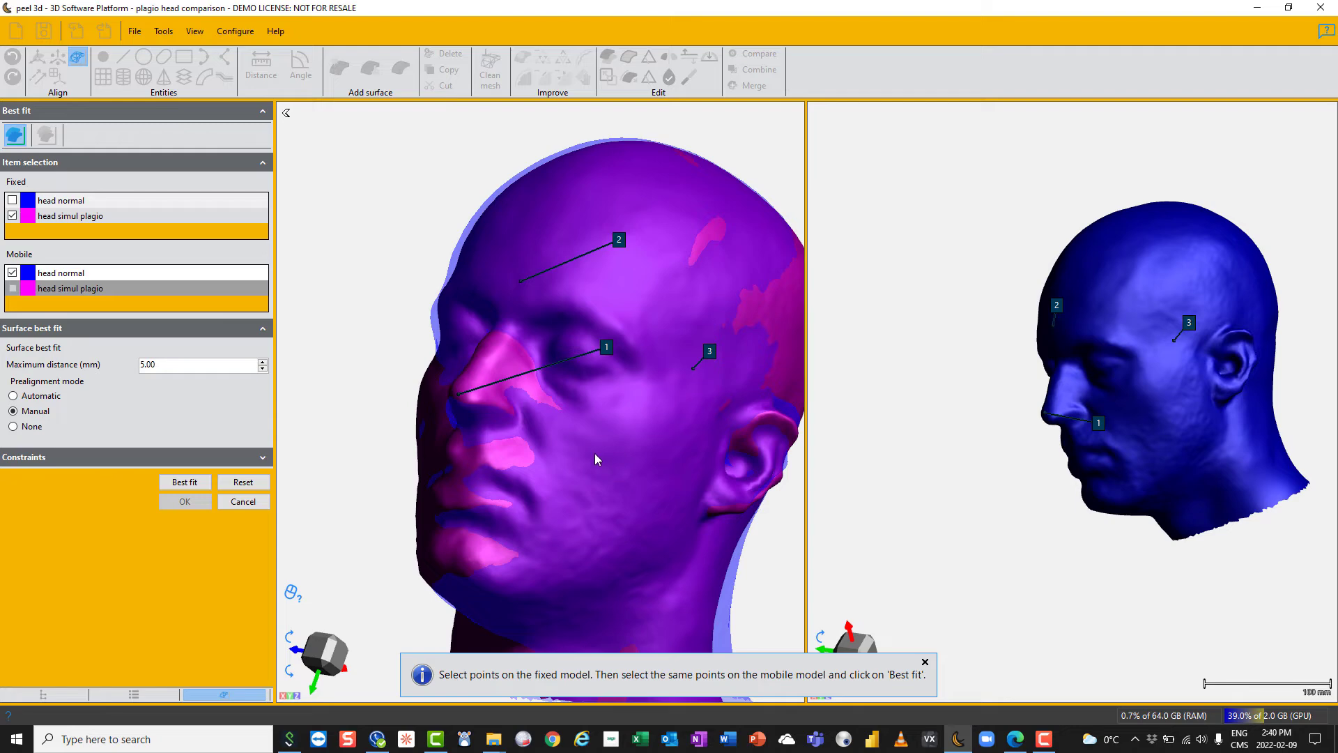
Mark matching points 4 (forehead/temple) and 5 (back of head) on both head scans
drag(592, 453, 655, 463)
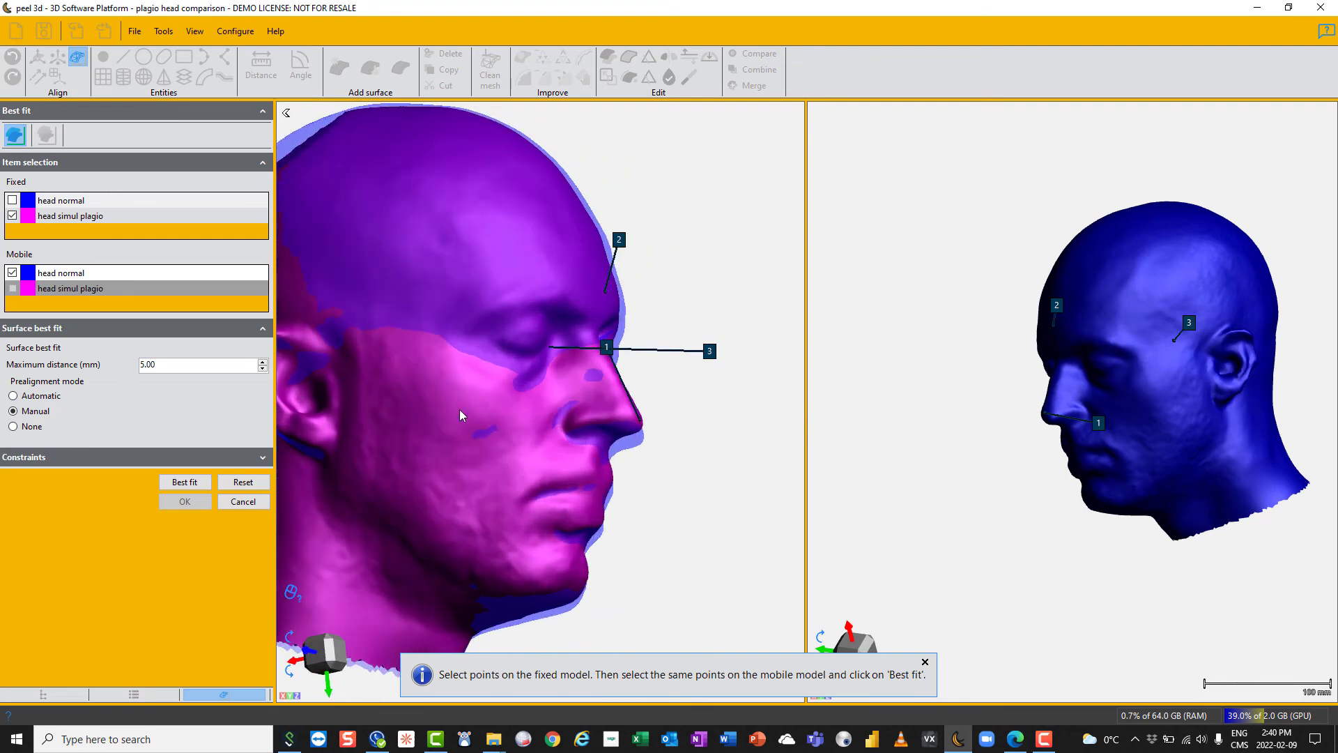
click(398, 316)
drag(1143, 369, 1230, 377)
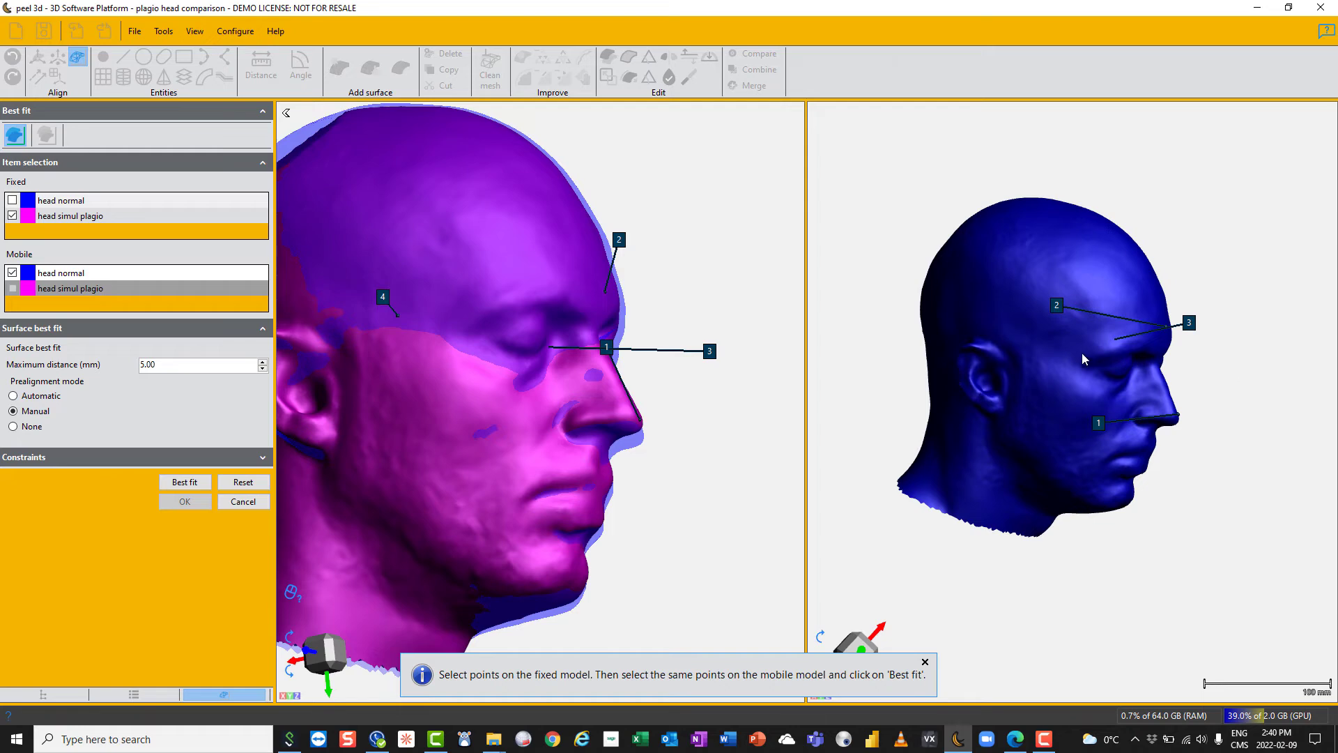
click(1042, 344)
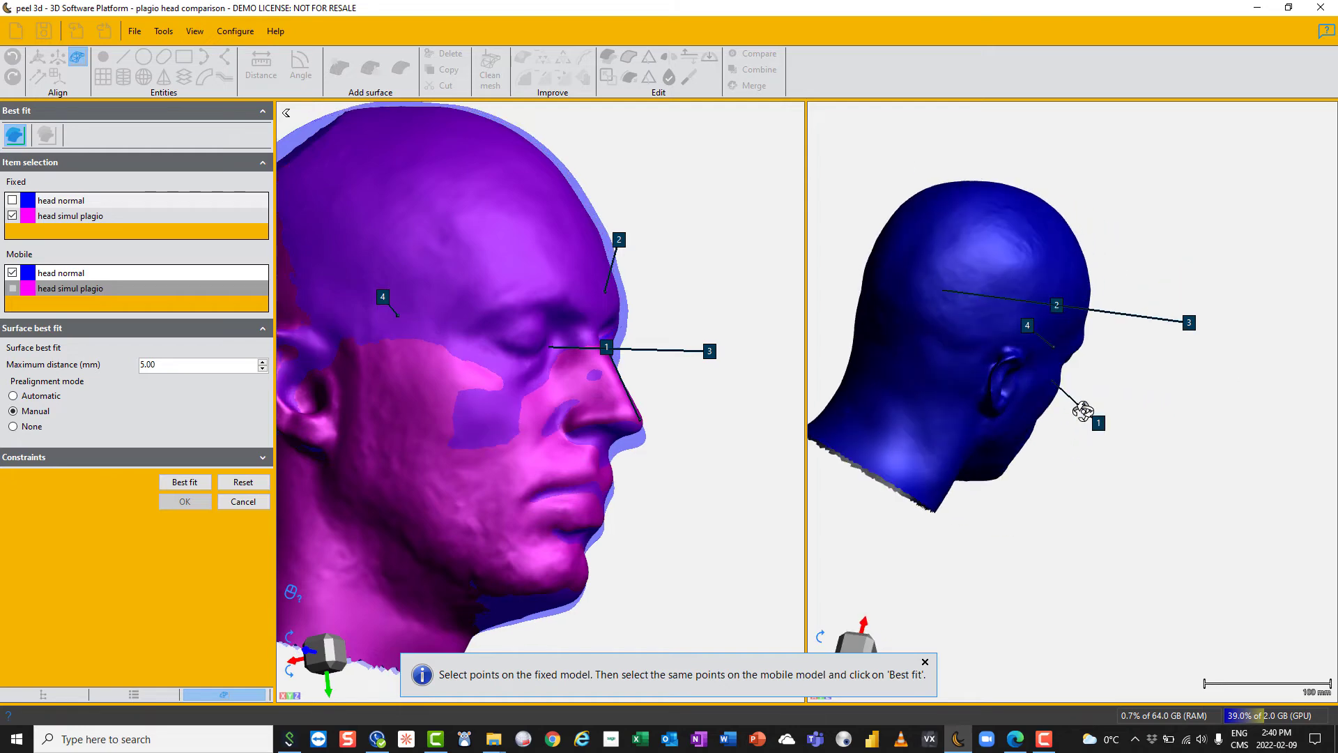
right_drag(1082, 411, 1010, 298)
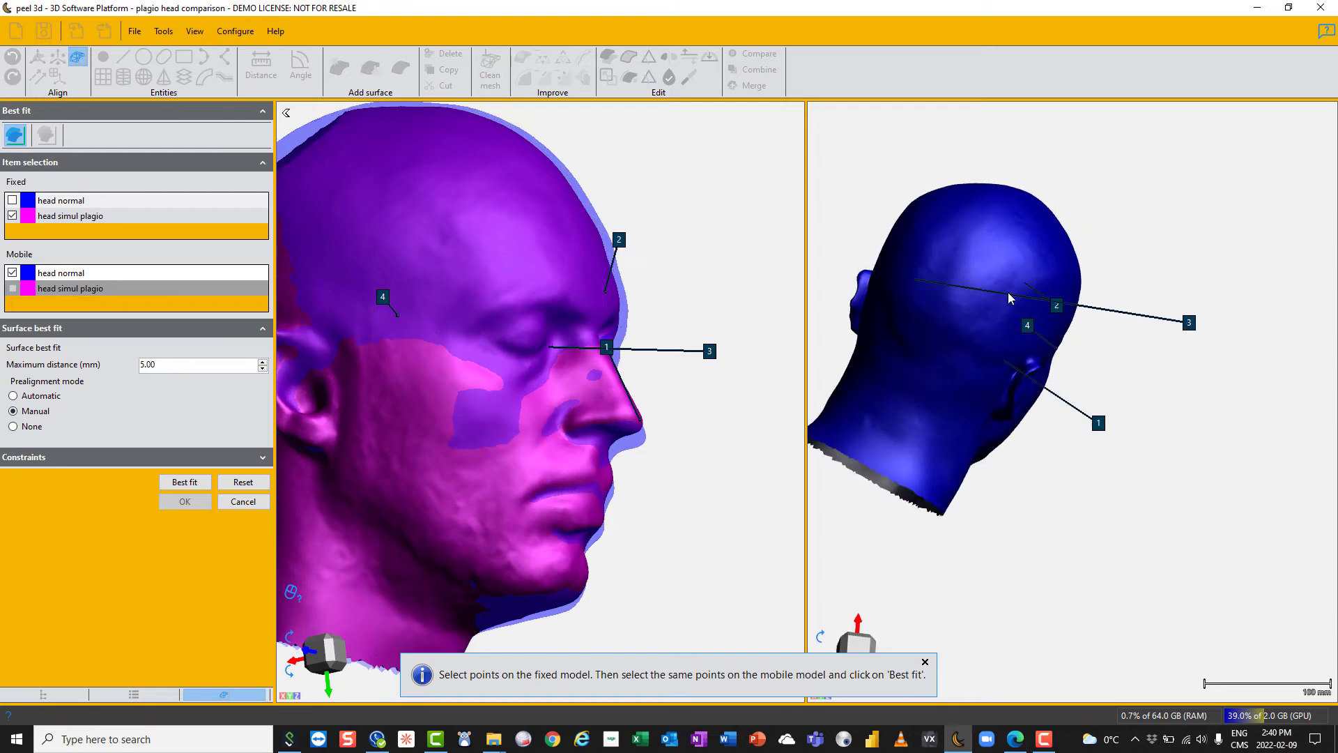
click(969, 277)
right_drag(380, 361, 600, 356)
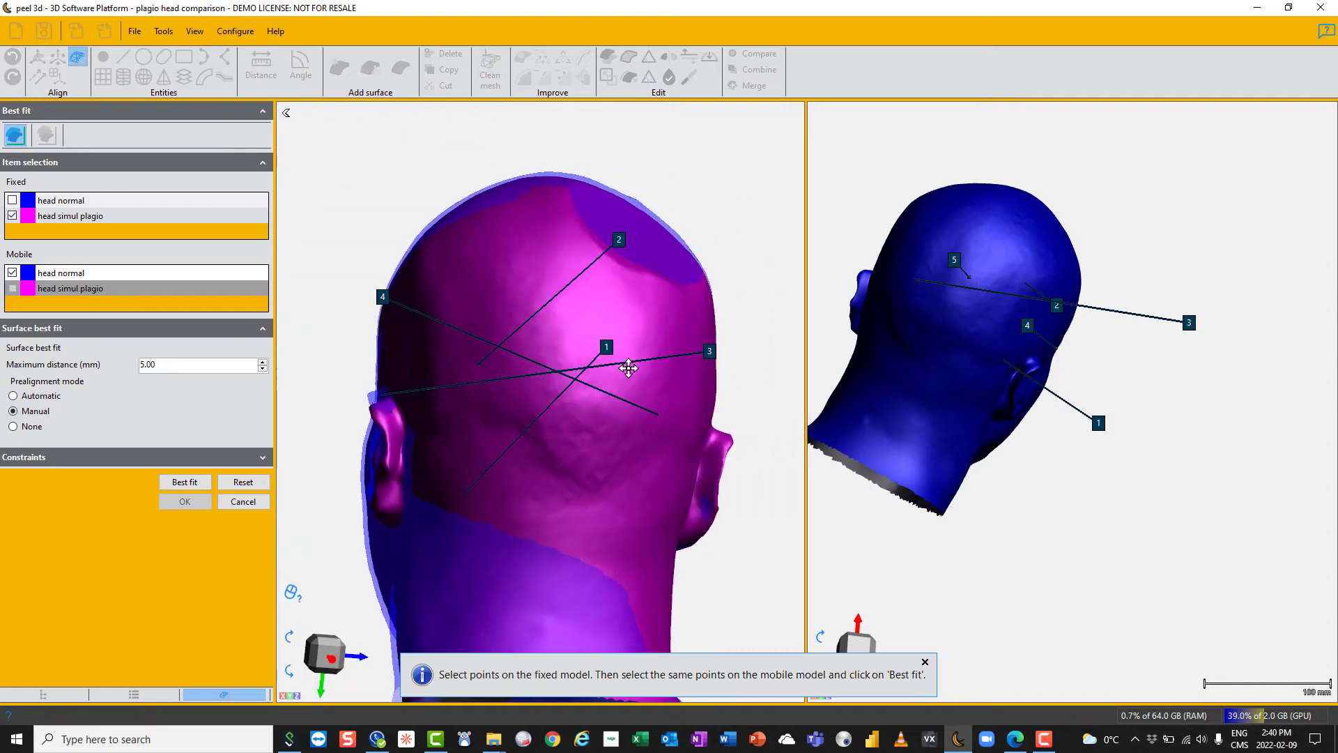
click(575, 347)
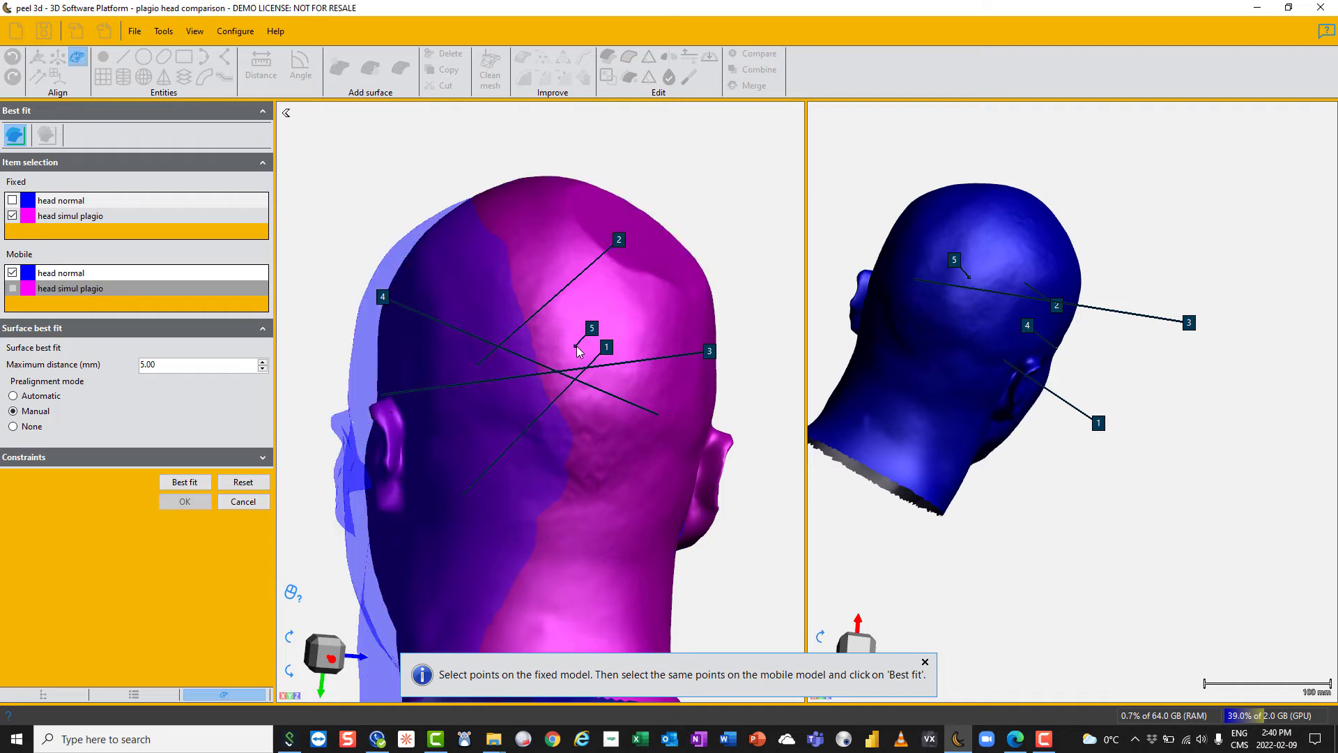
Run the point-based best fit, check the overlap, and accept it with OK
click(194, 483)
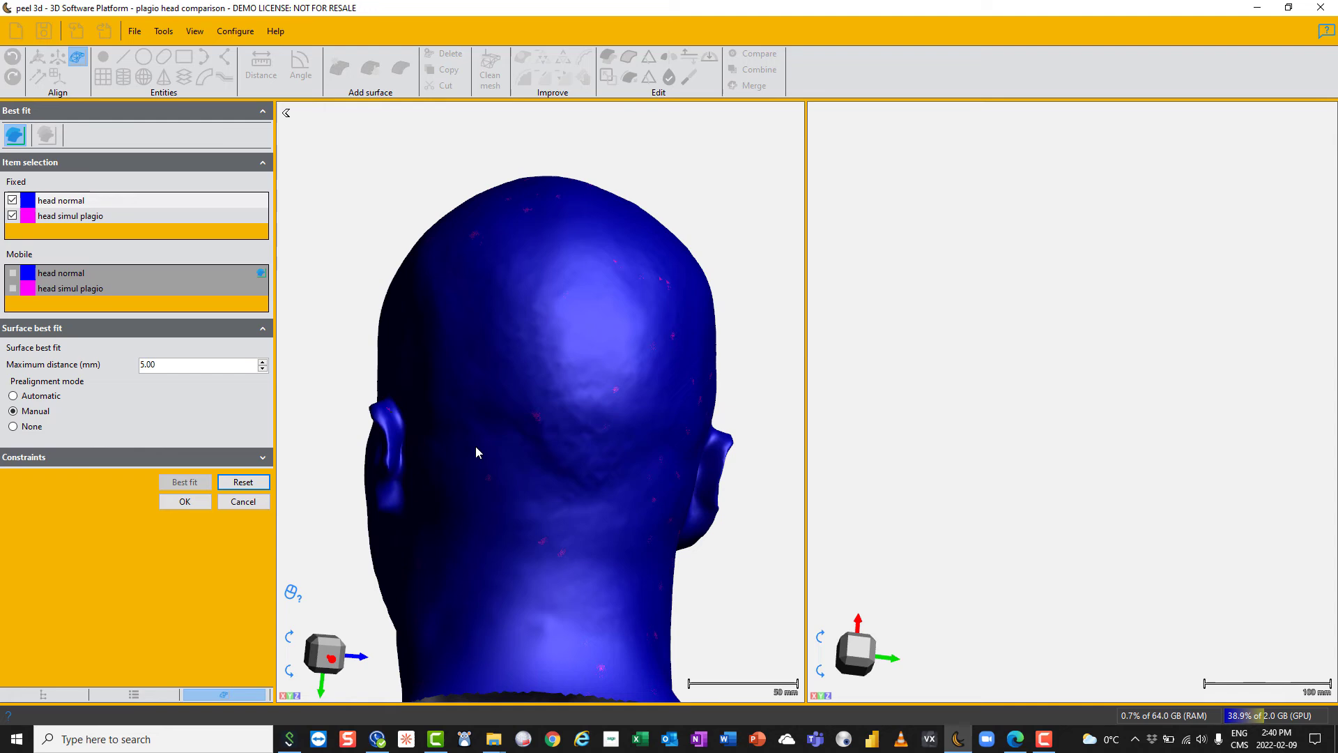
drag(475, 446, 591, 443)
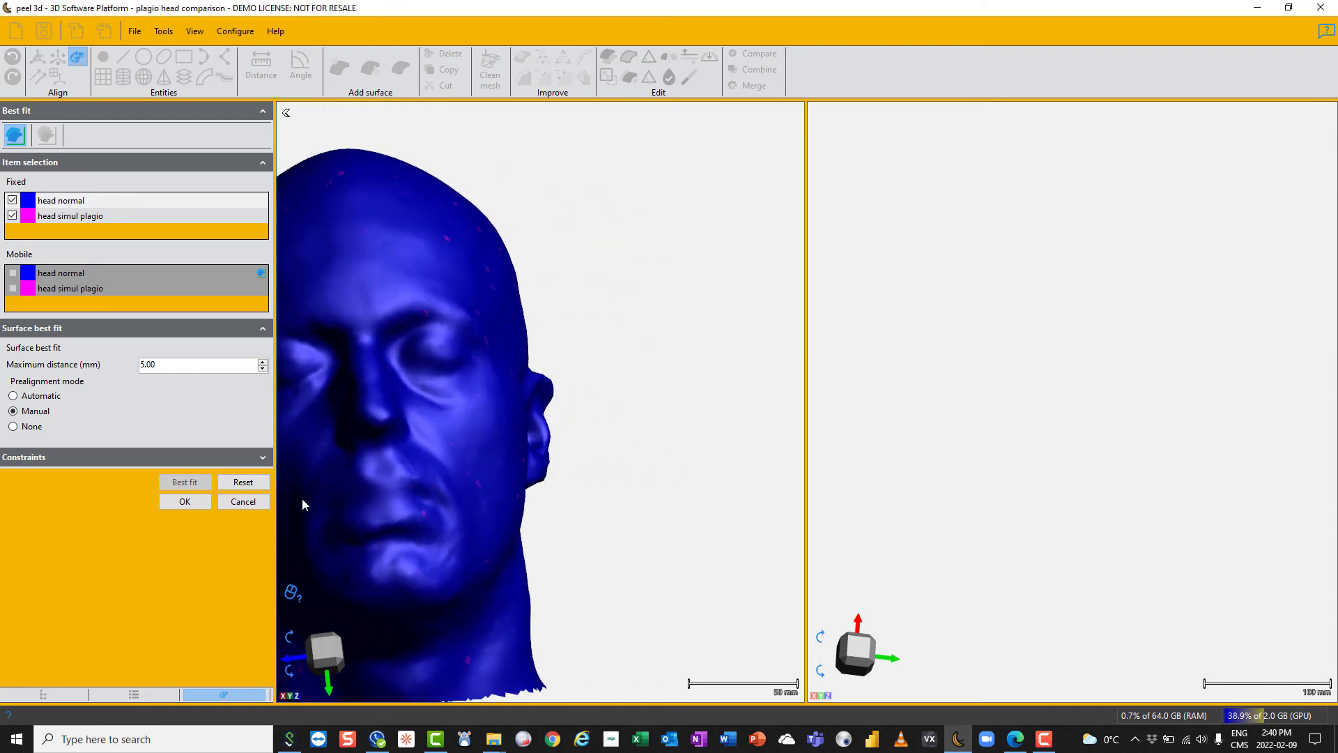
click(184, 507)
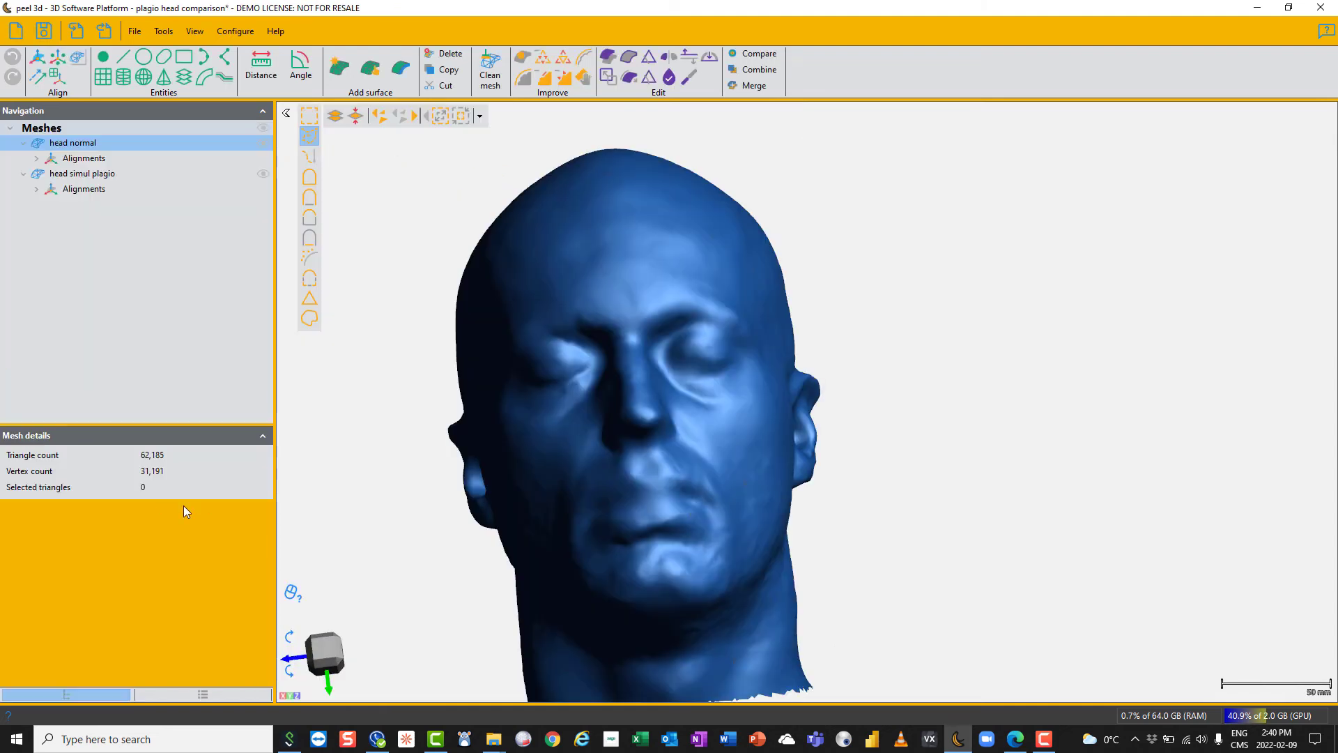
mouse_move(647, 354)
mouse_down()
mouse_move(645, 436)
mouse_move(662, 363)
mouse_up()
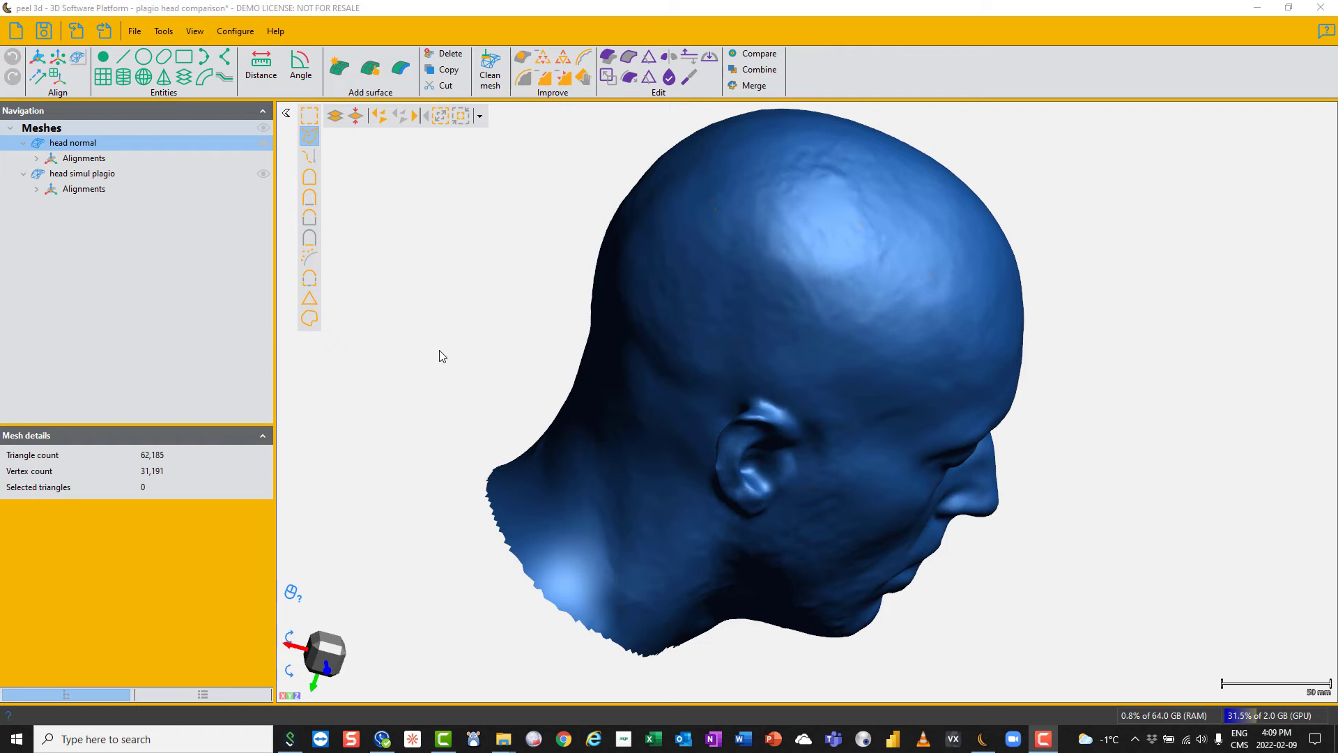
Compare head normal to head simul plagio, producing a deviation map with max 9.045 mm
click(750, 58)
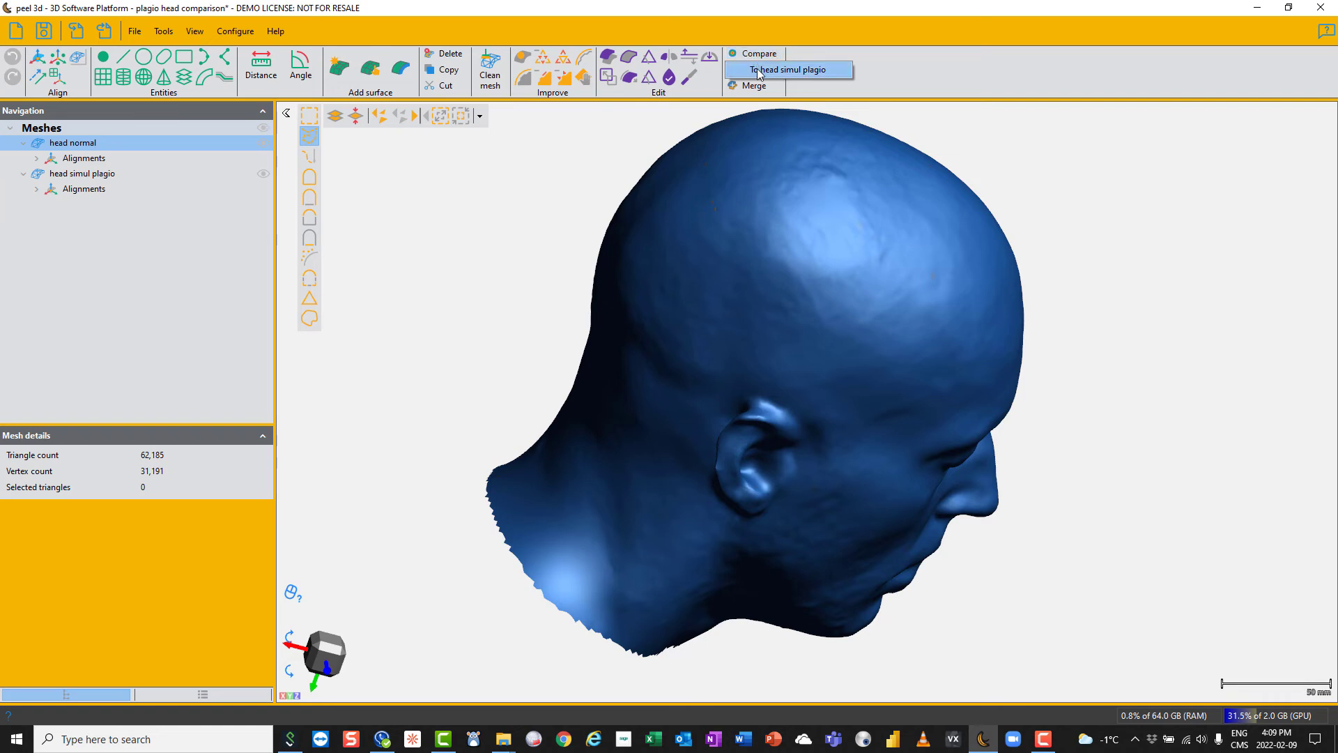
click(759, 71)
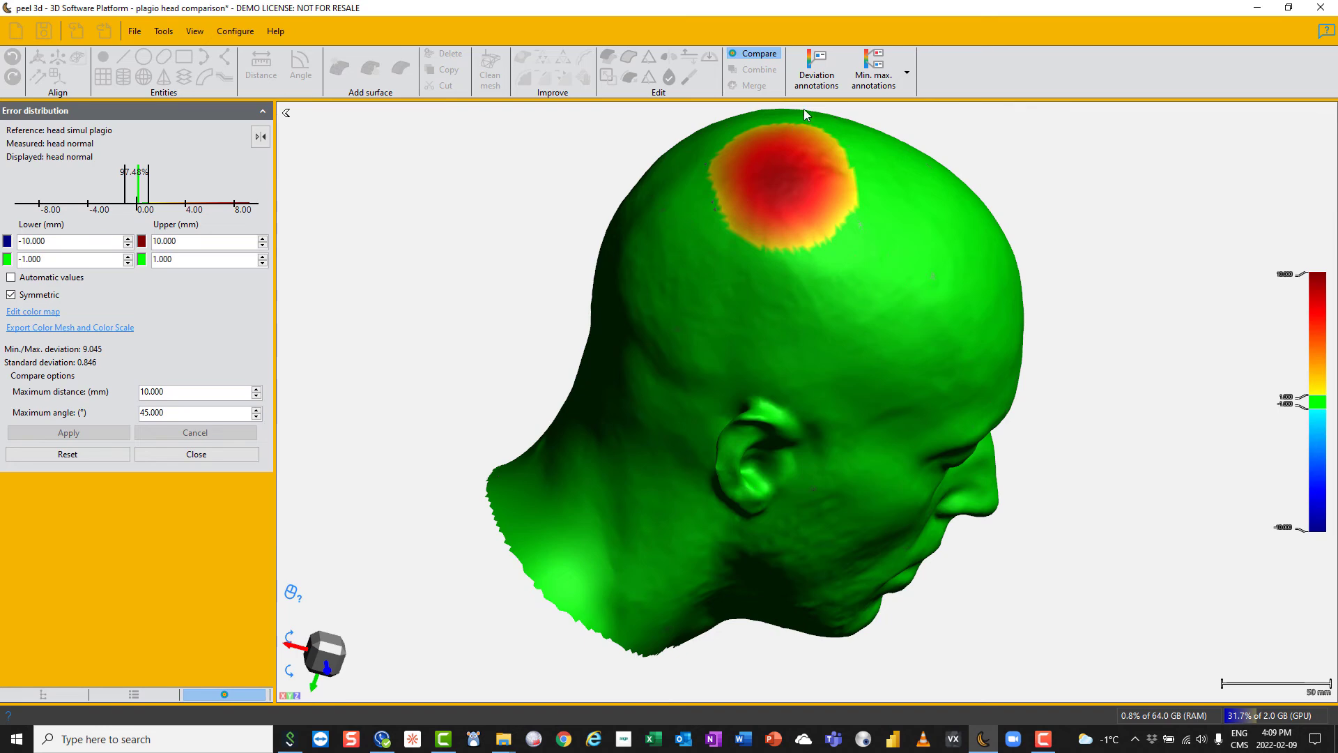
Add min/max labels (9.044, 0.000 mm) and a 7.310 mm label on the red crown patch
click(878, 73)
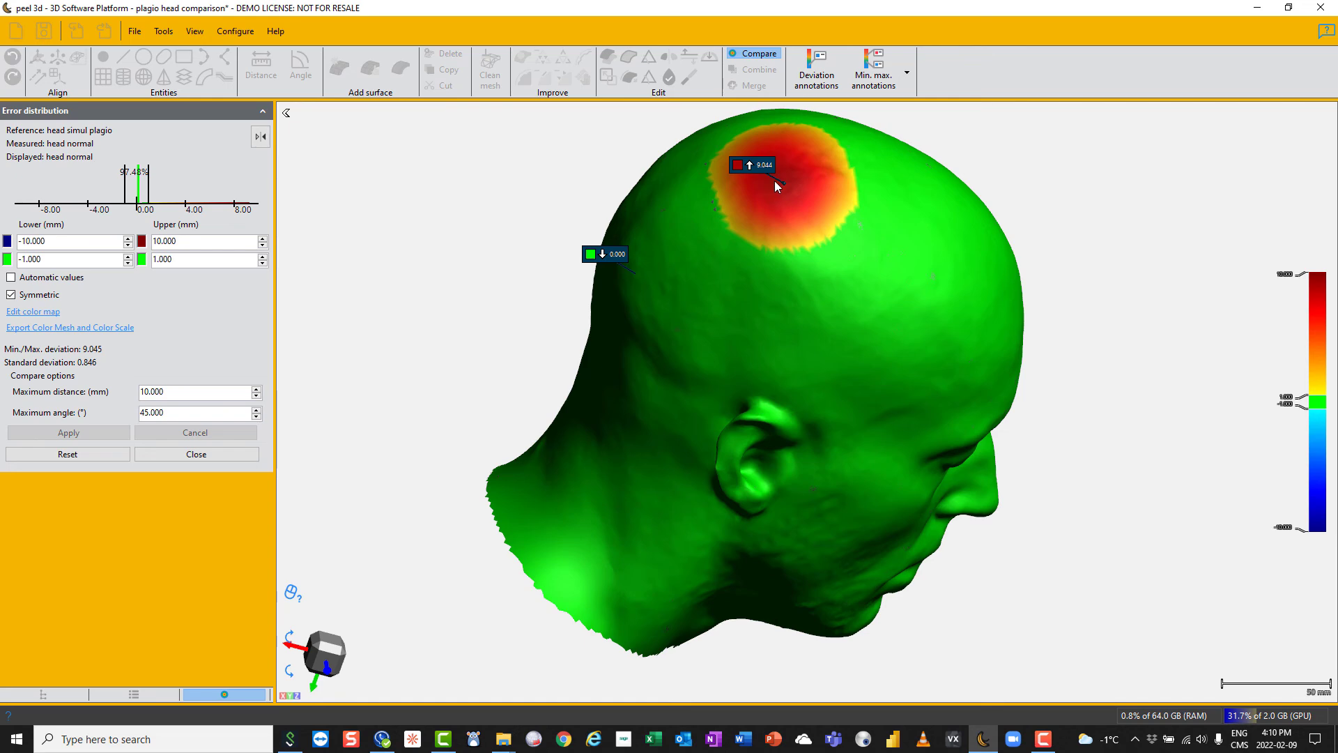
click(816, 78)
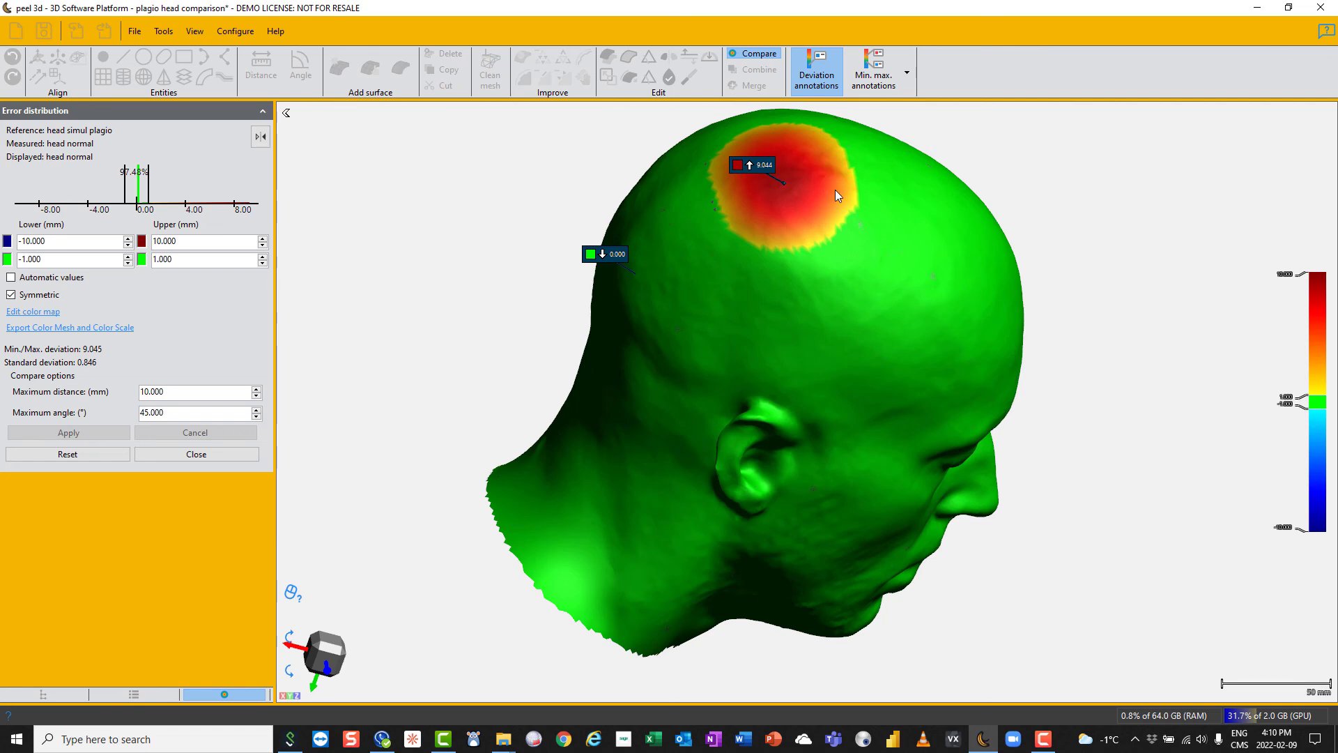
click(816, 189)
click(68, 328)
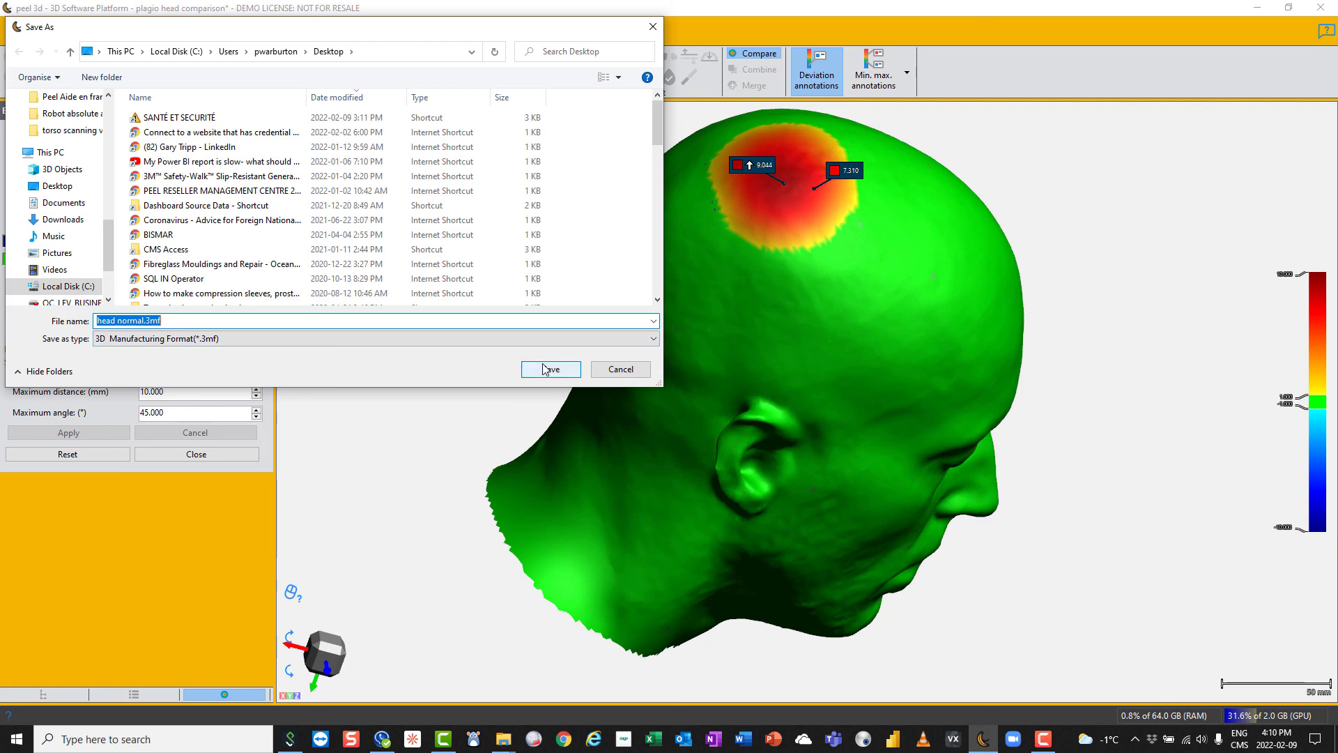
click(619, 371)
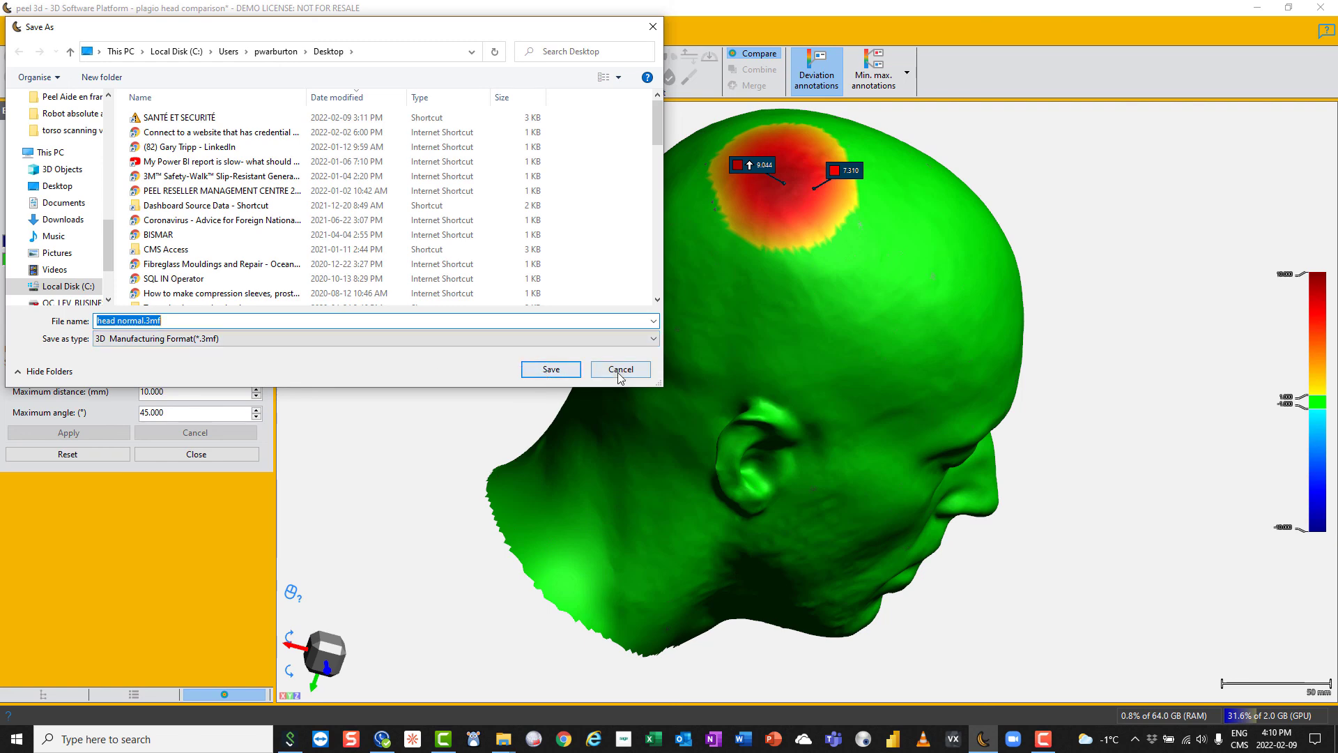